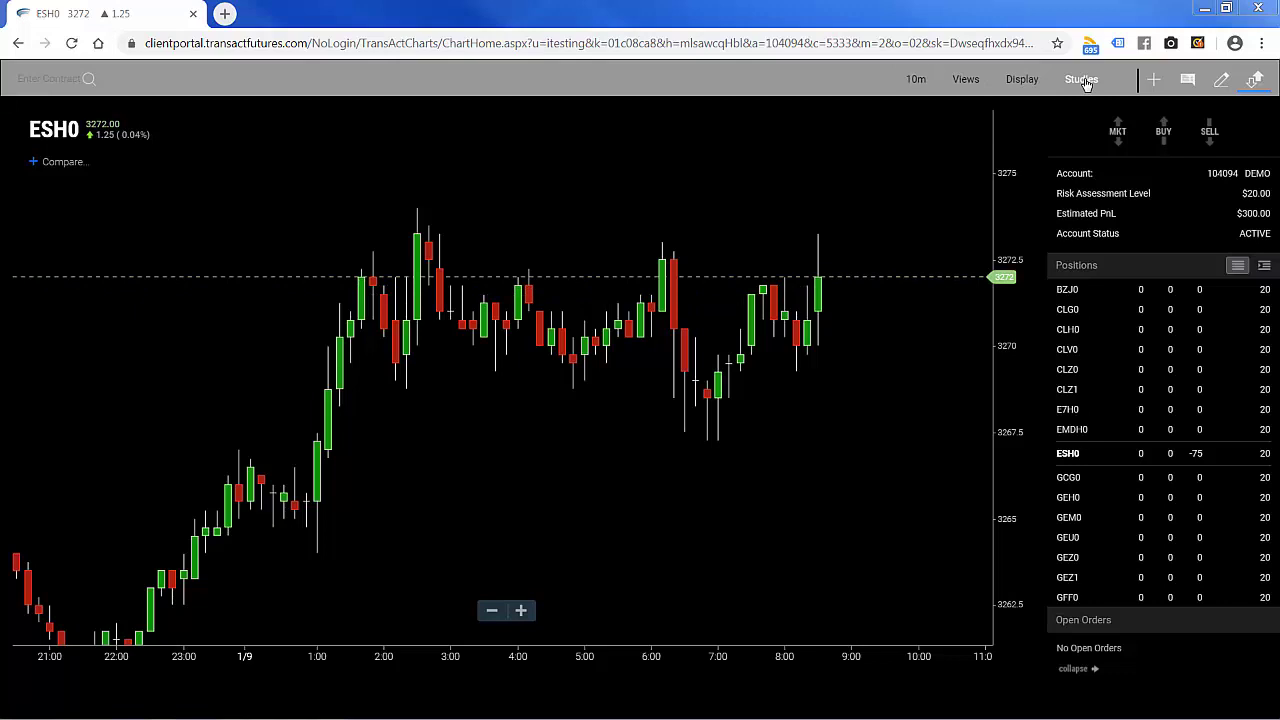
Add the ':AT: Volume Profile' study from the Studies list to the ESH0 chart.
left_click(1082, 80)
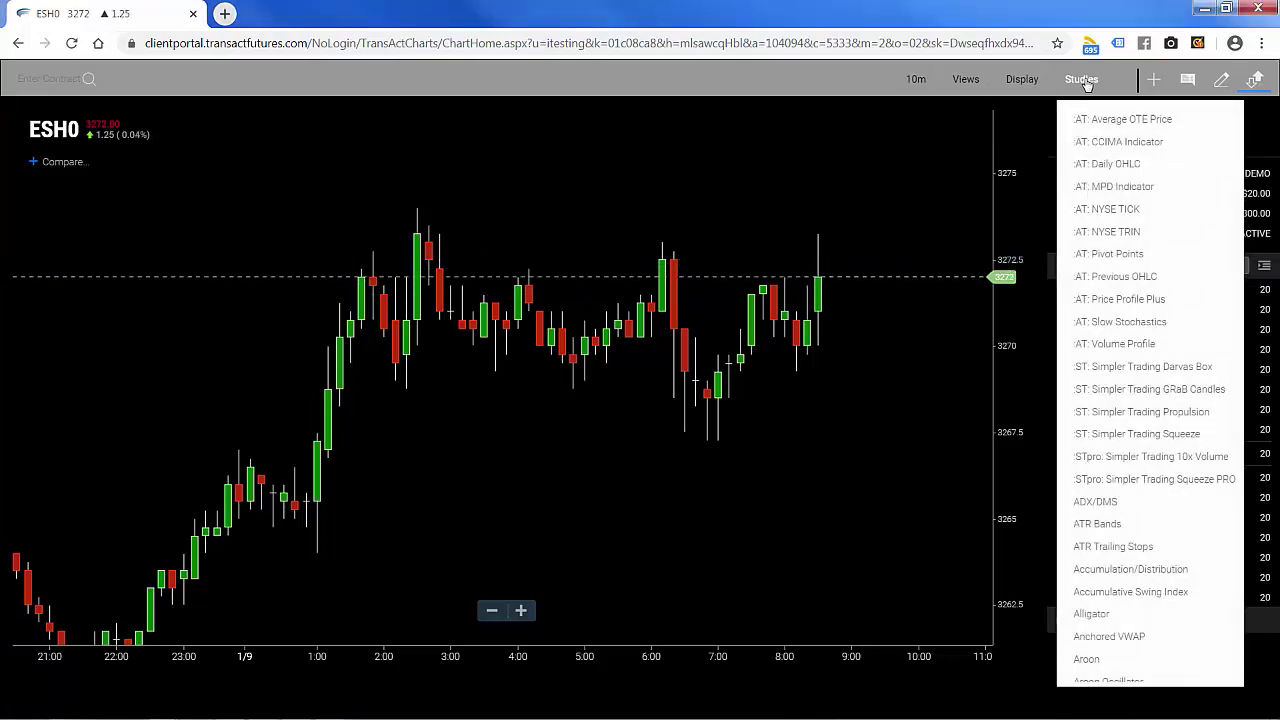
left_click(1128, 346)
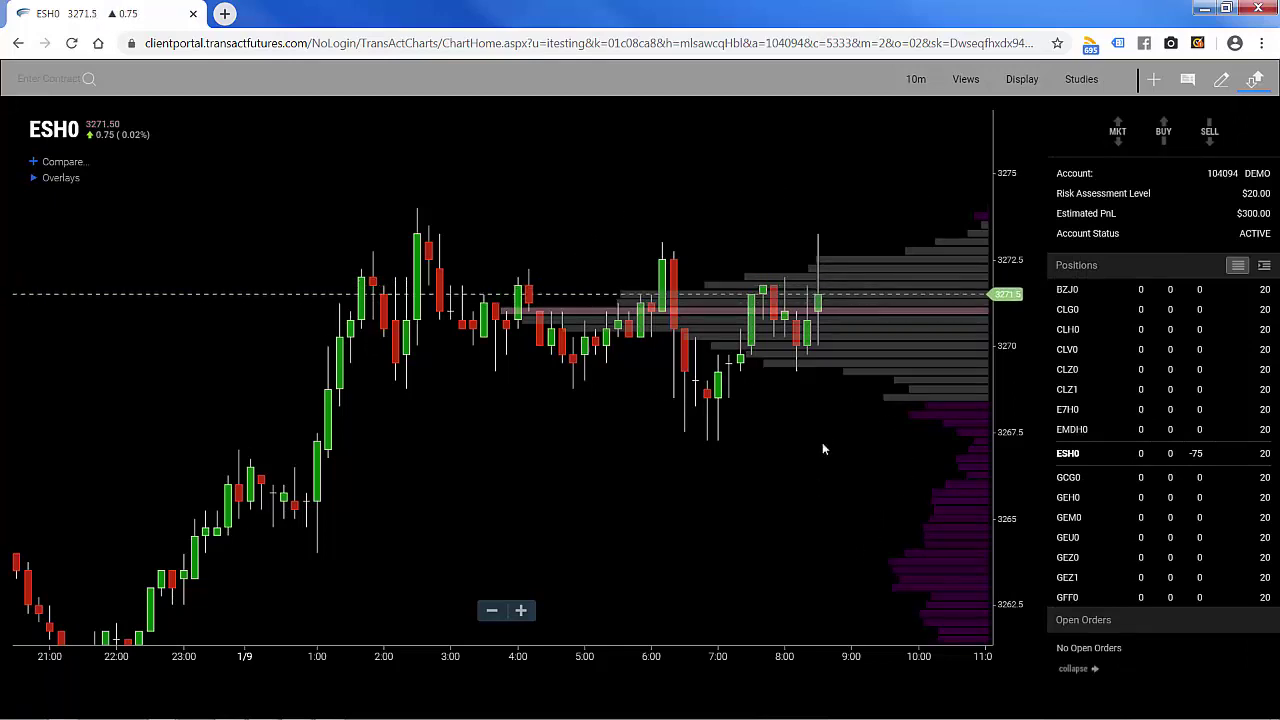
Open the Volume Profile settings dialog from Current Studies in the Studies list.
left_click(1083, 82)
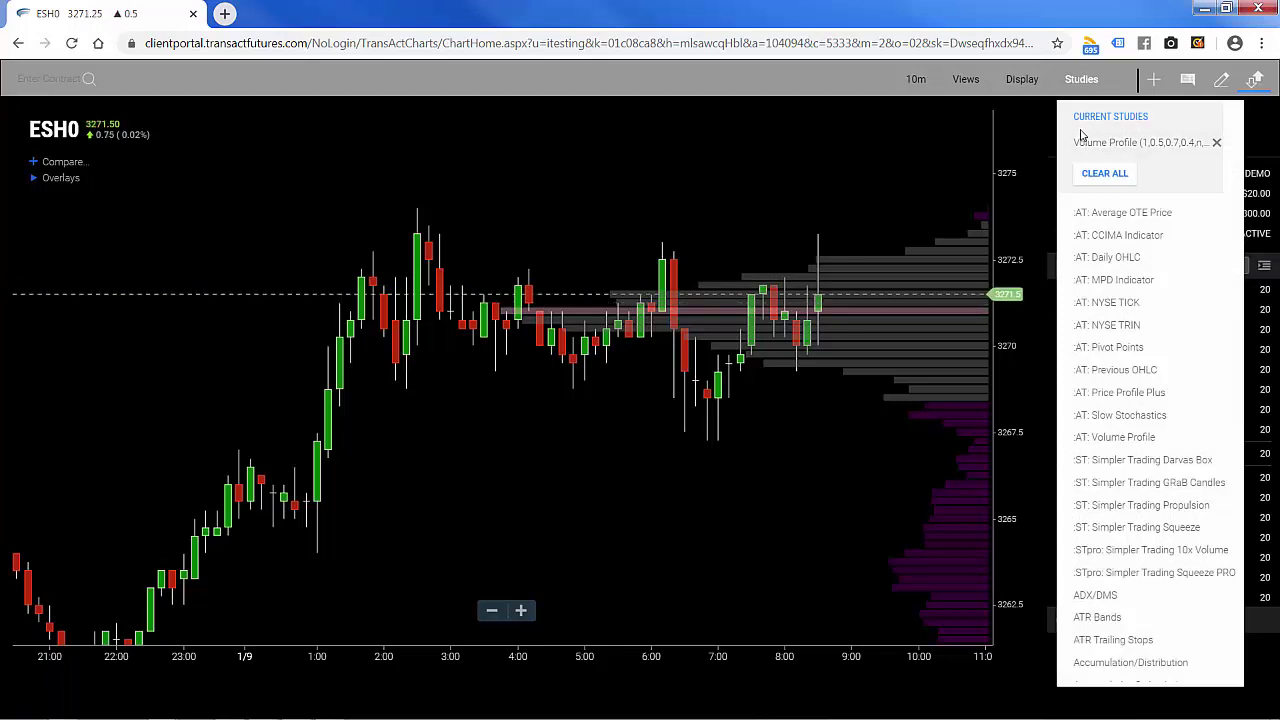
left_click(1106, 144)
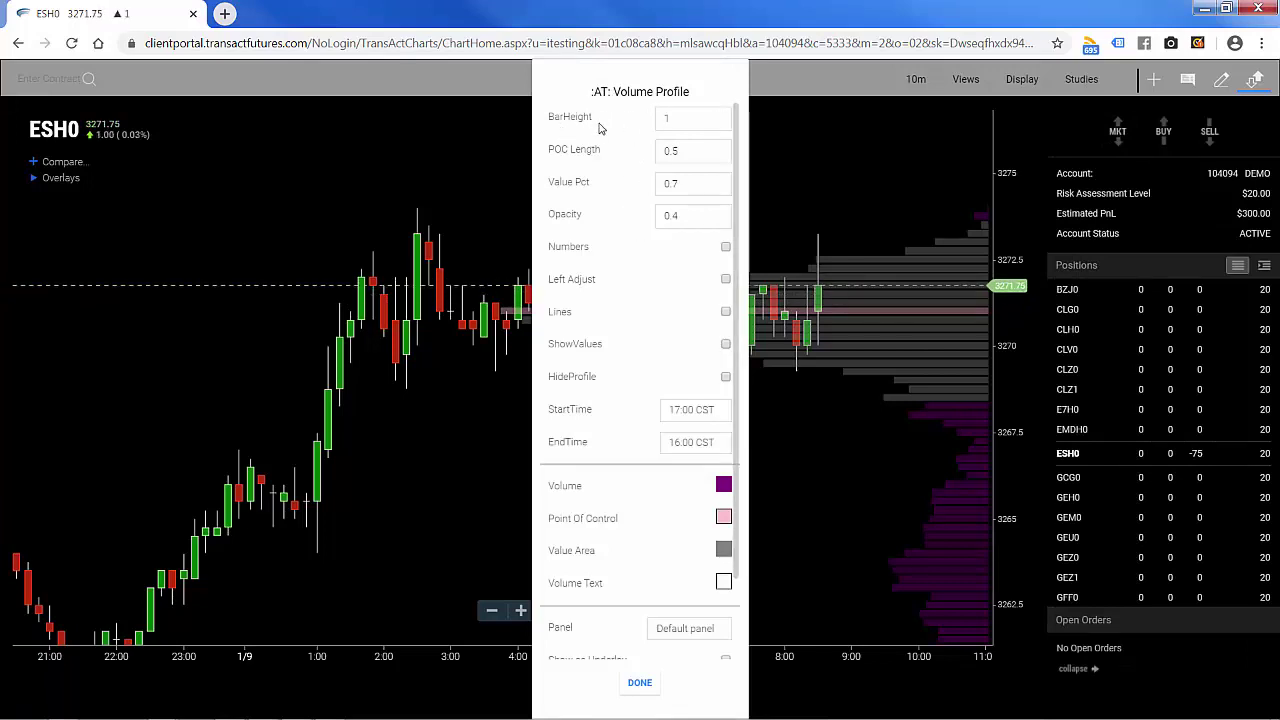
Set the Volume Profile BarHeight to 2 and POC Length to 0.25.
left_click(722, 118)
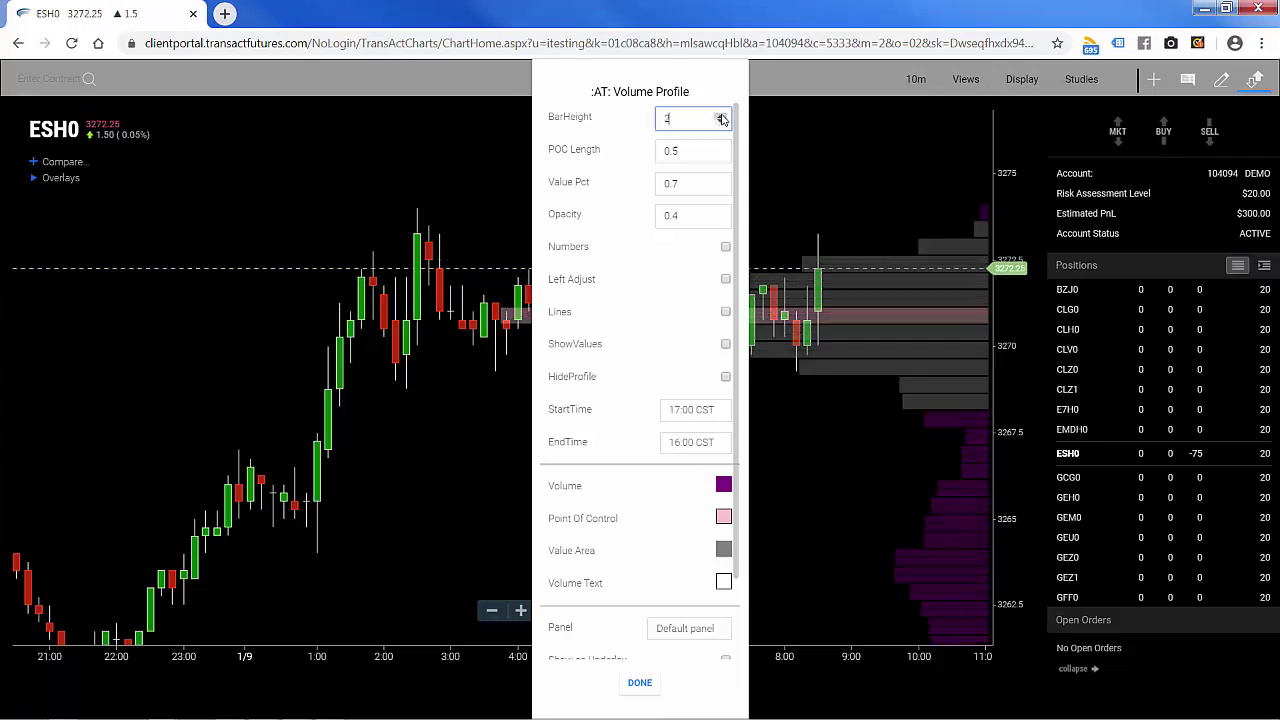
left_click(720, 116)
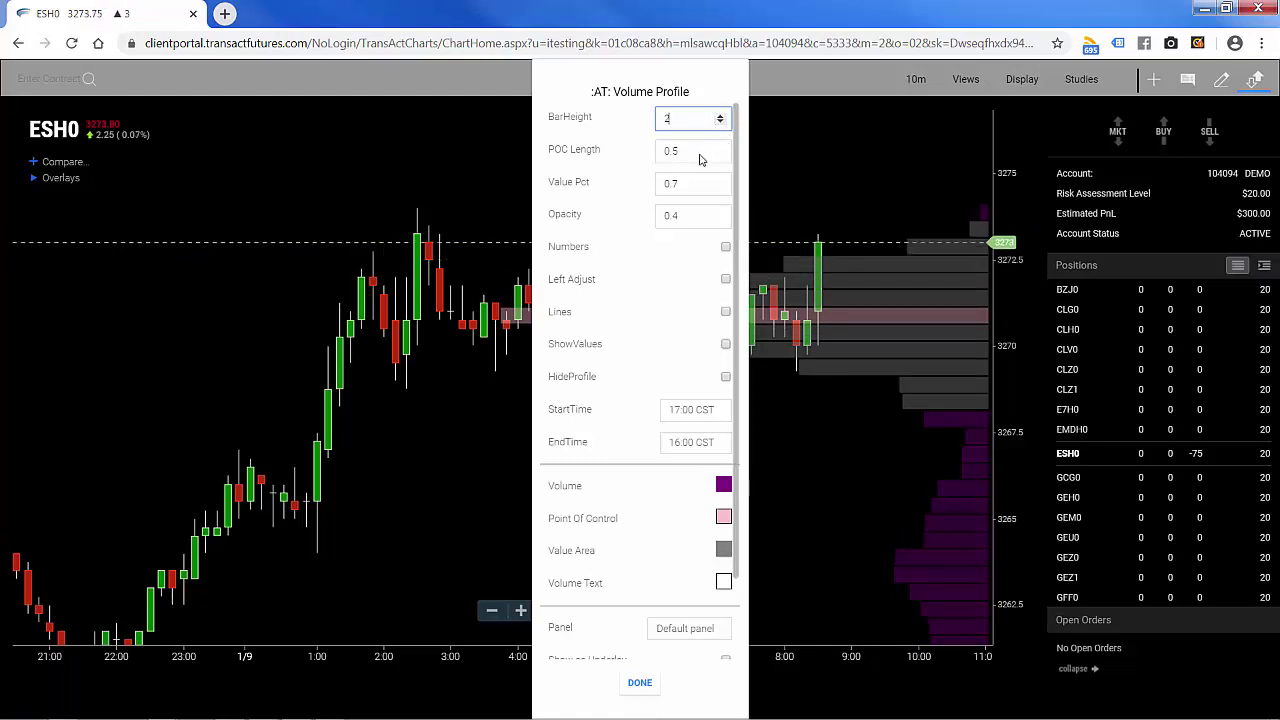
left_click(712, 151)
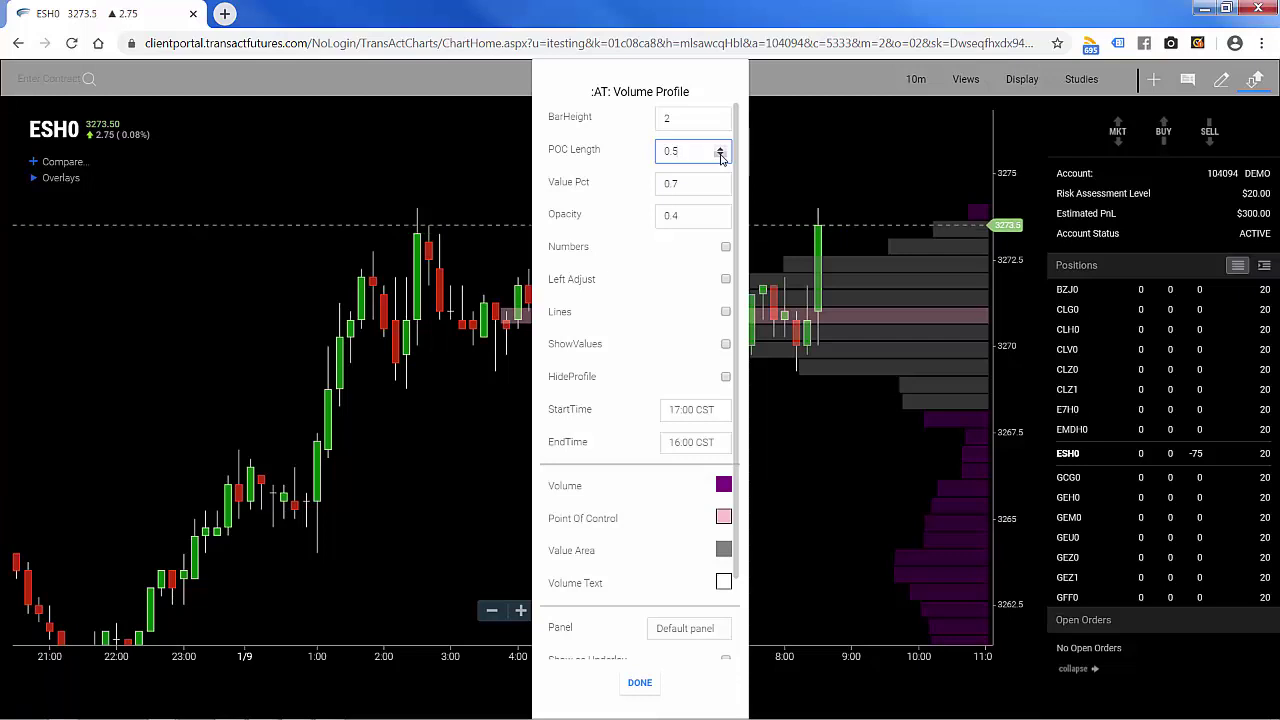
left_click(721, 156)
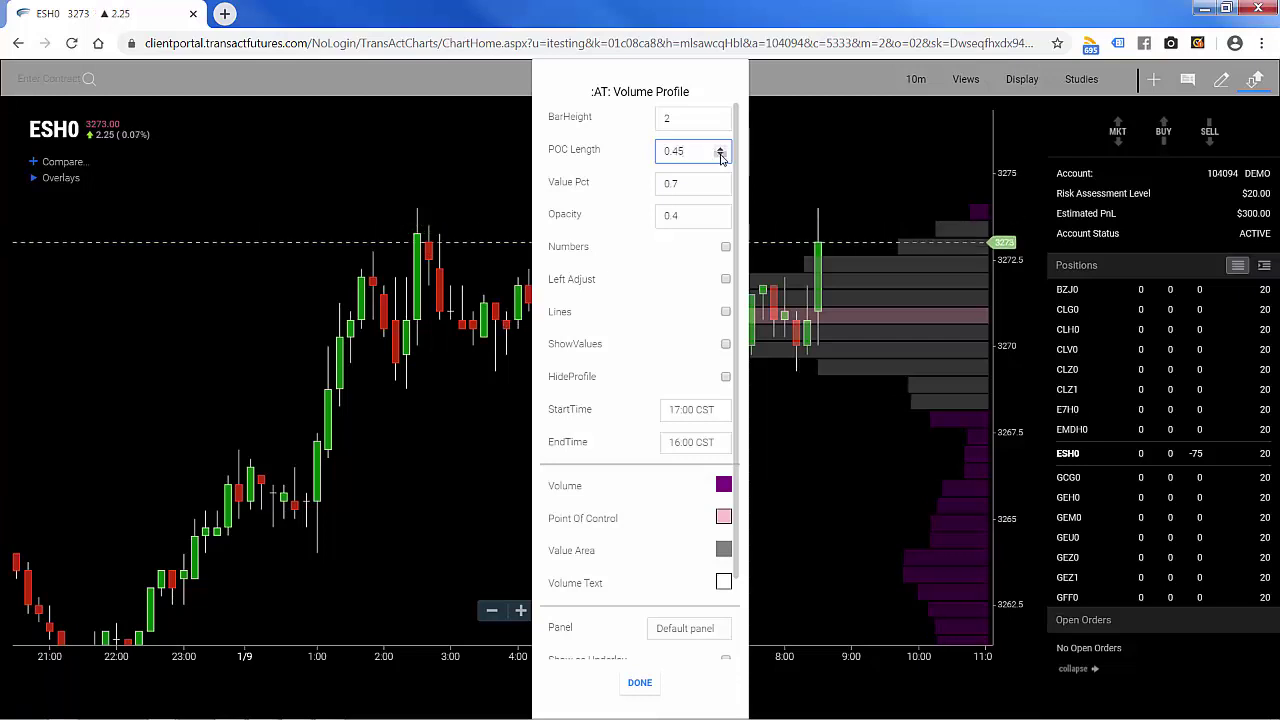
left_click(721, 156)
left_click(721, 156)
left_click(721, 156)
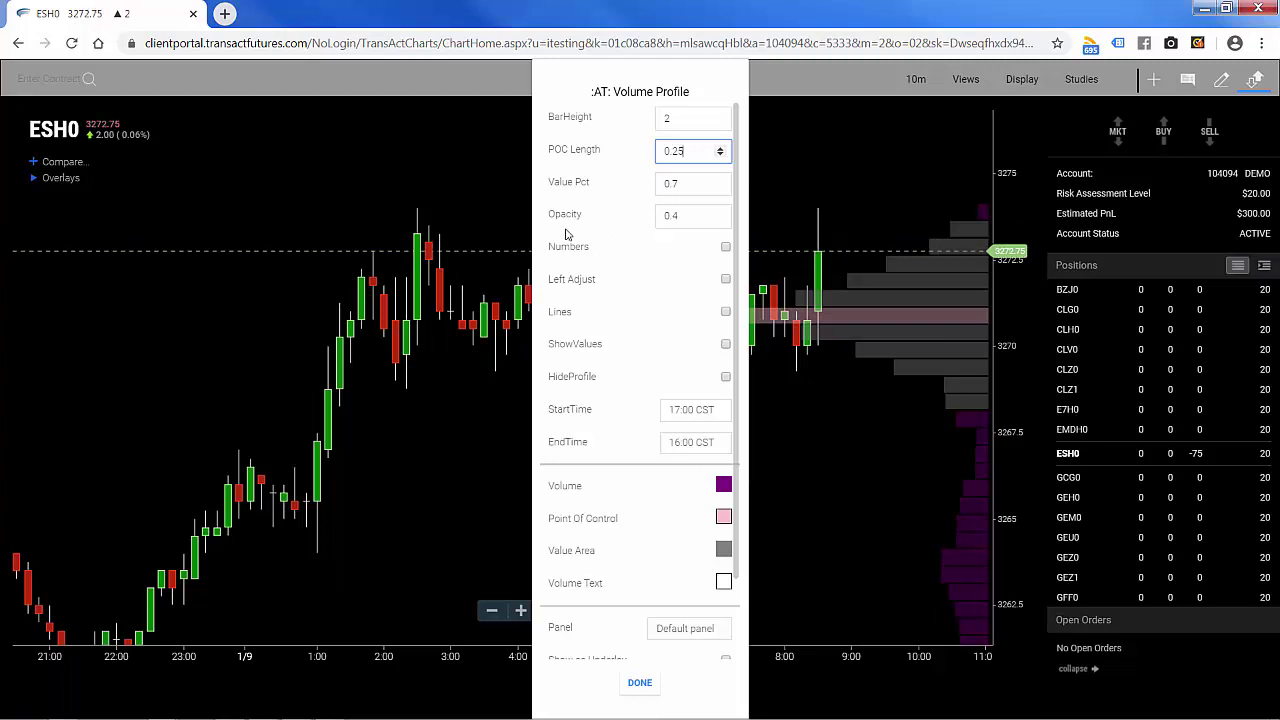
Raise the profile Opacity to 0.75 and enable Numbers to show volume counts.
left_click(721, 214)
left_click(721, 214)
left_click(721, 214)
left_click(721, 214)
left_click(721, 214)
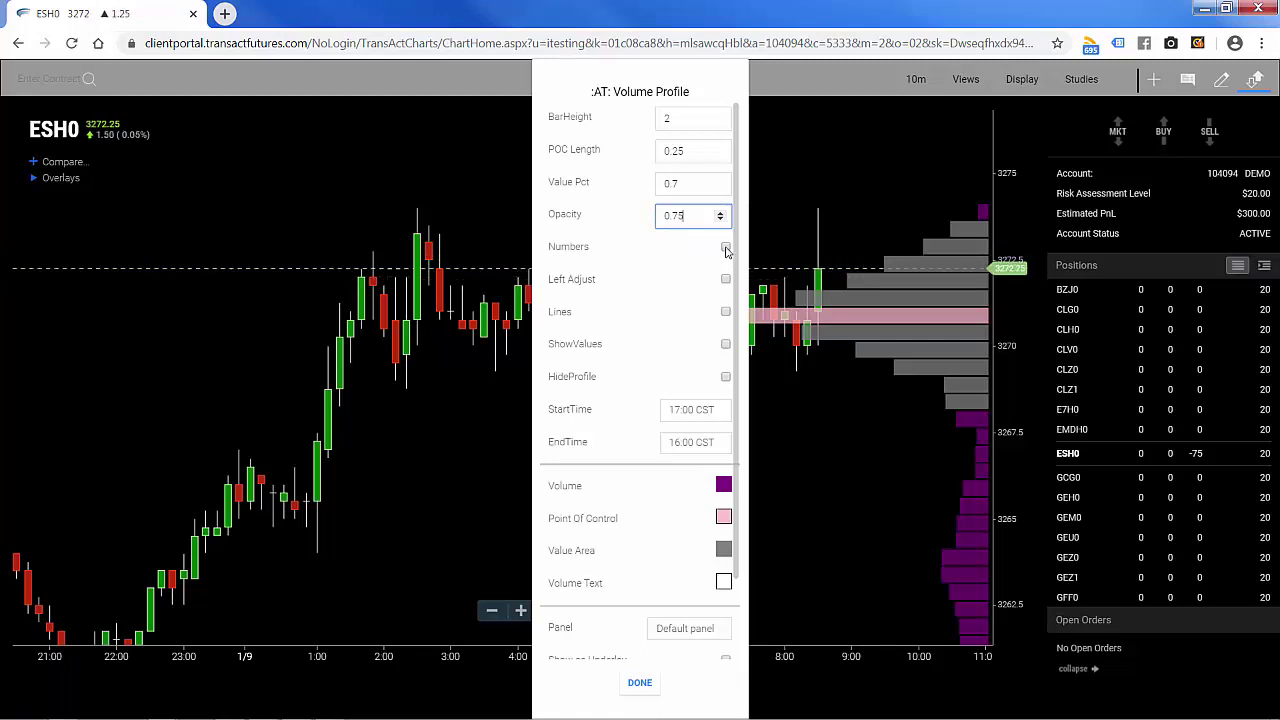
left_click(726, 249)
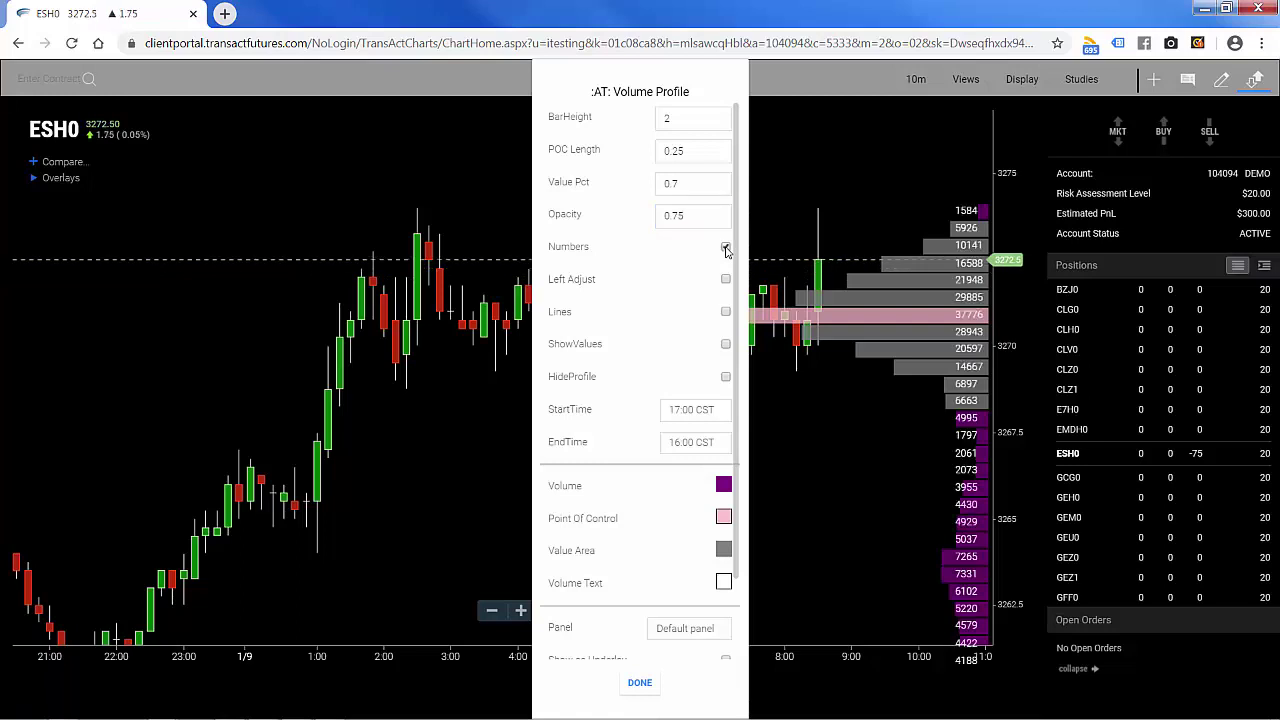
Apply the profile settings with DONE and pan the chart toward later candles.
left_click(646, 684)
left_click_drag(840, 443, 677, 443)
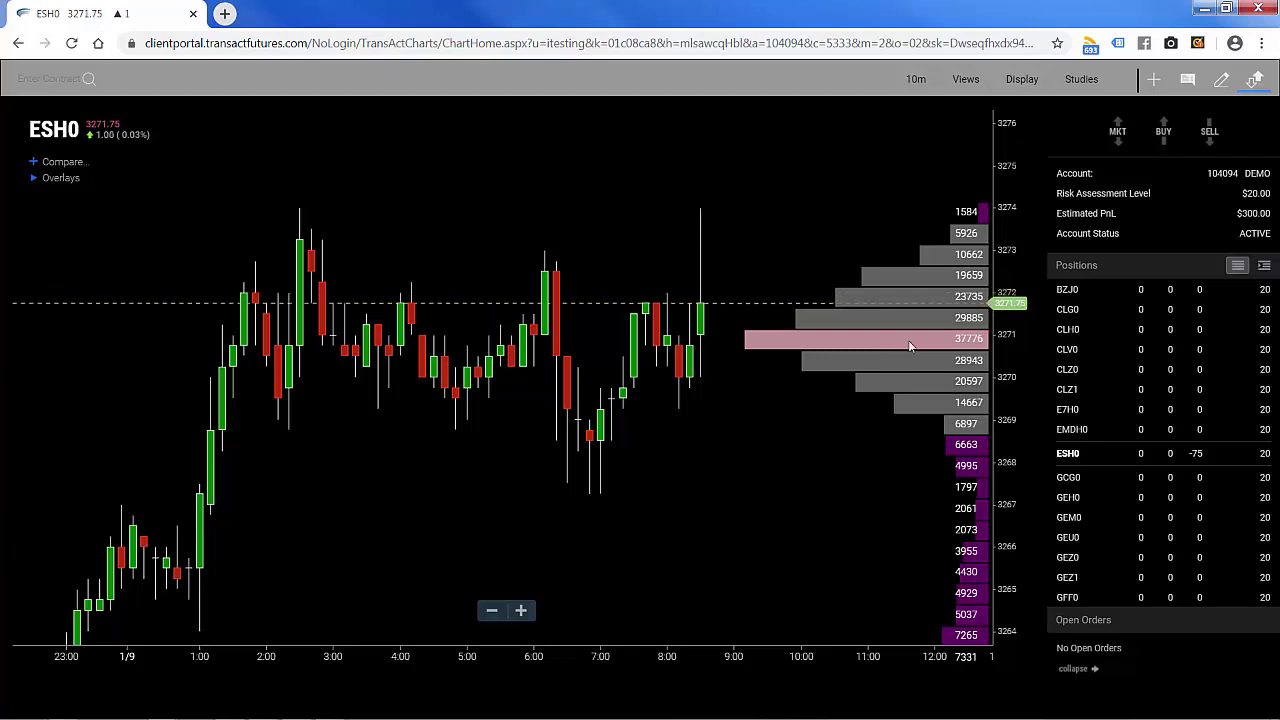
Reopen the Volume Profile settings, enable Lines, and apply with DONE.
left_click(1082, 80)
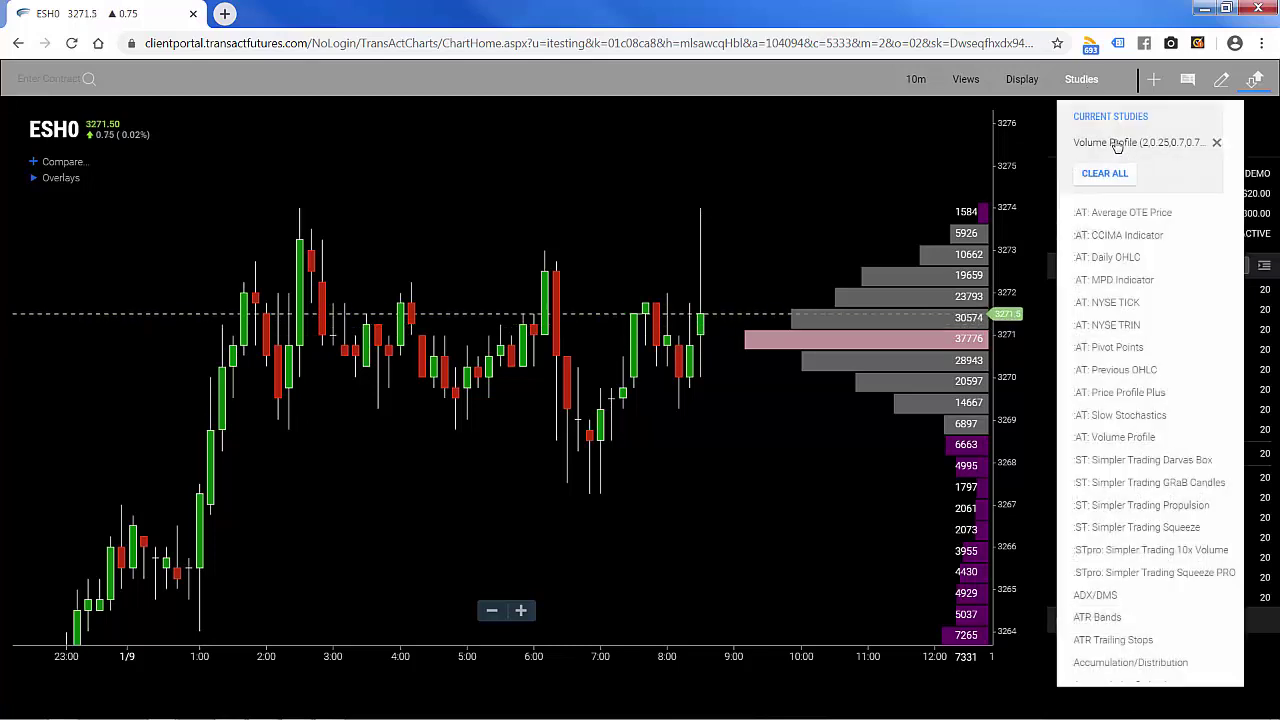
left_click(1117, 145)
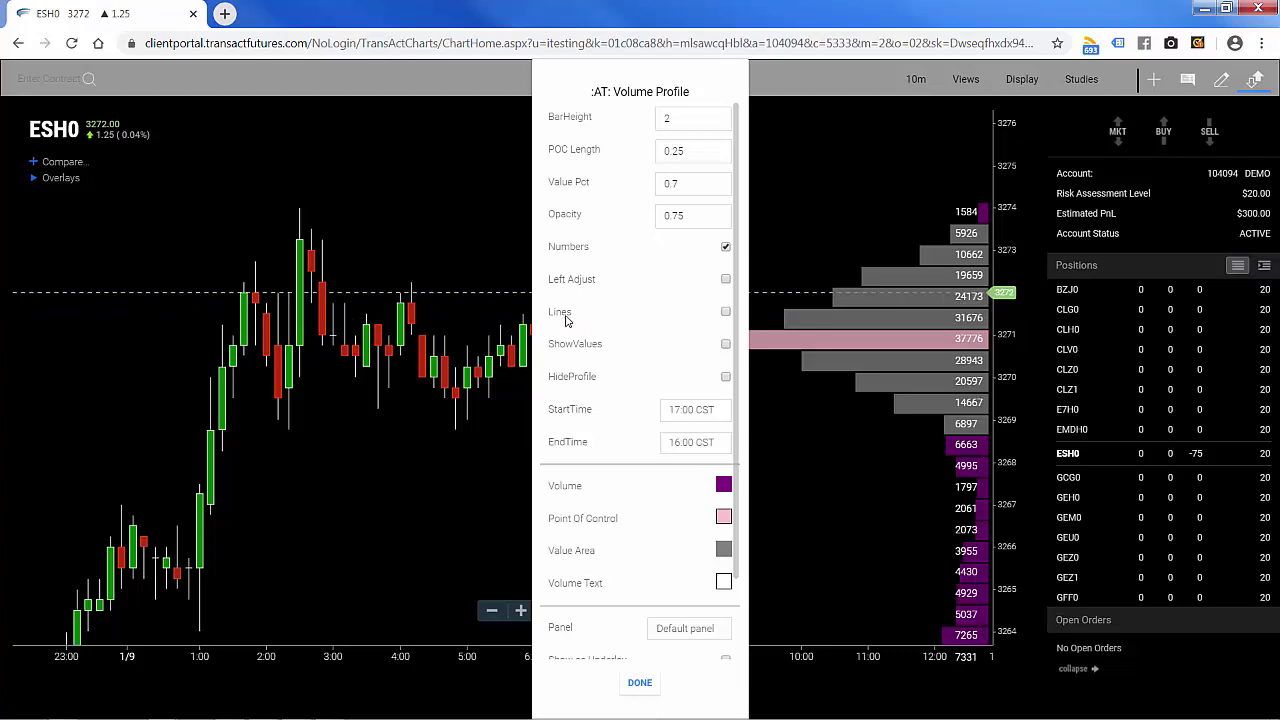
left_click(726, 312)
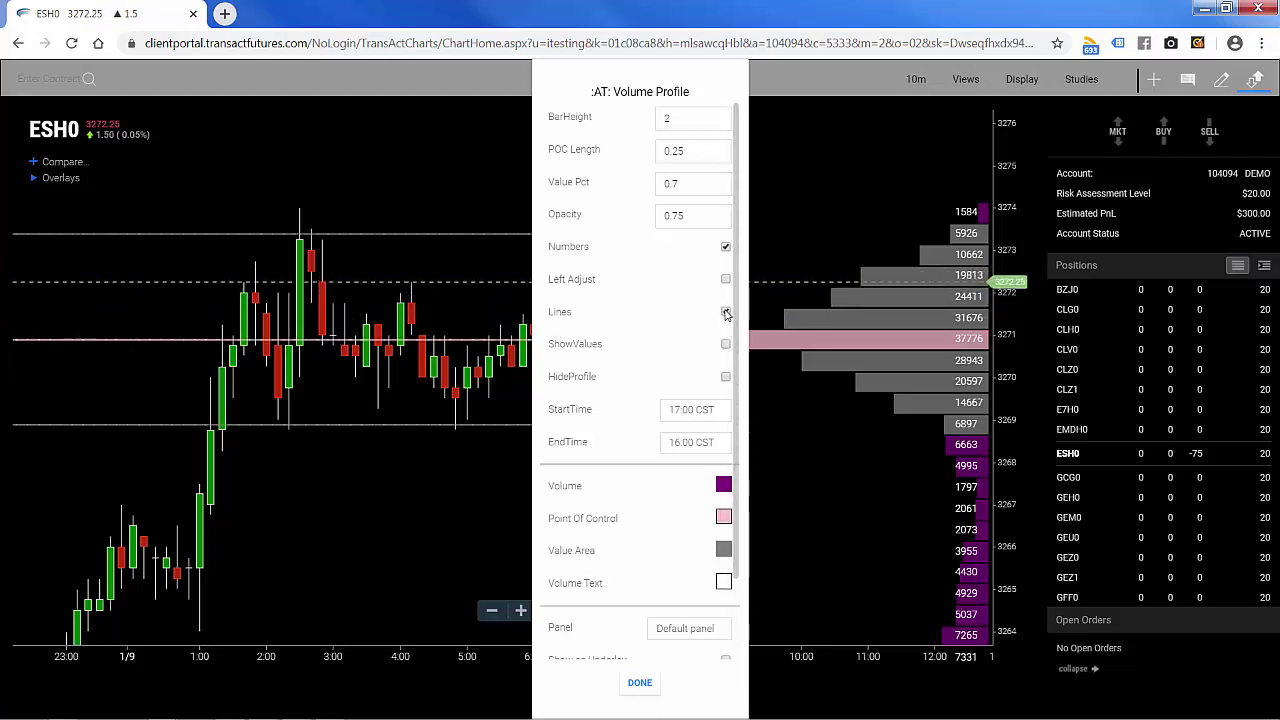
left_click(640, 684)
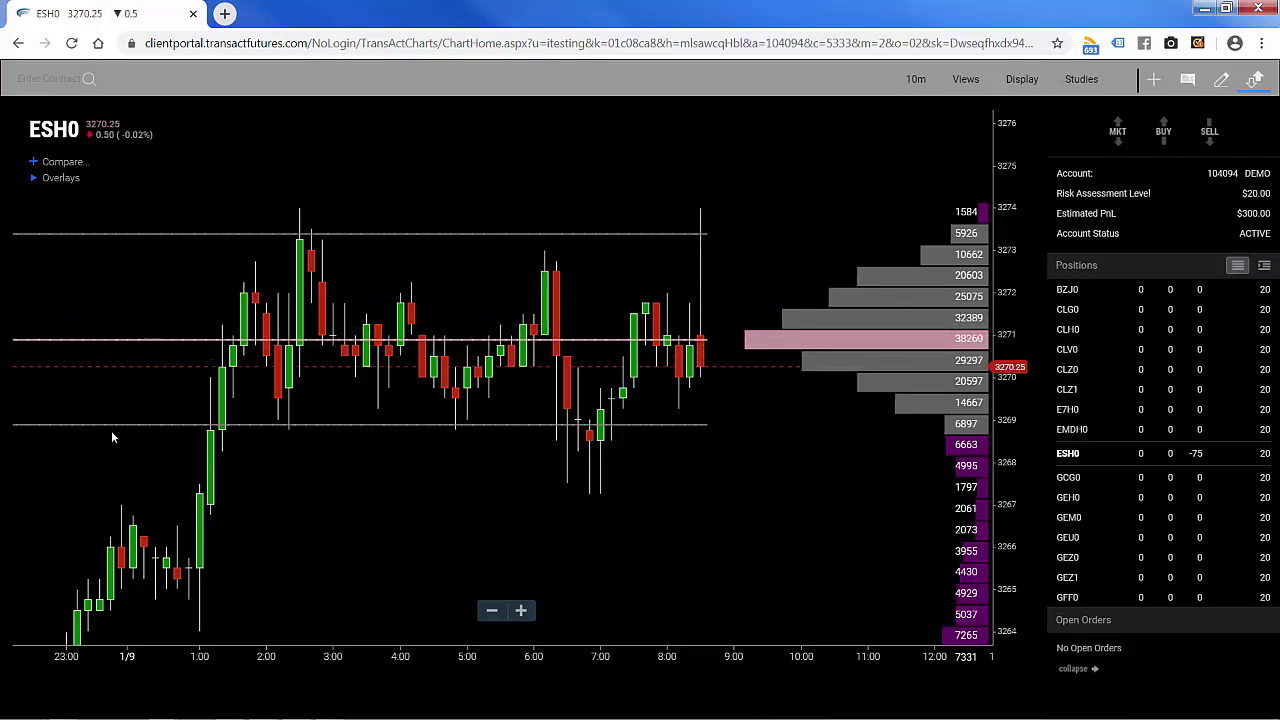
Reopen the Volume Profile settings, enable HideProfile, and apply with DONE.
left_click(1081, 79)
left_click(1113, 146)
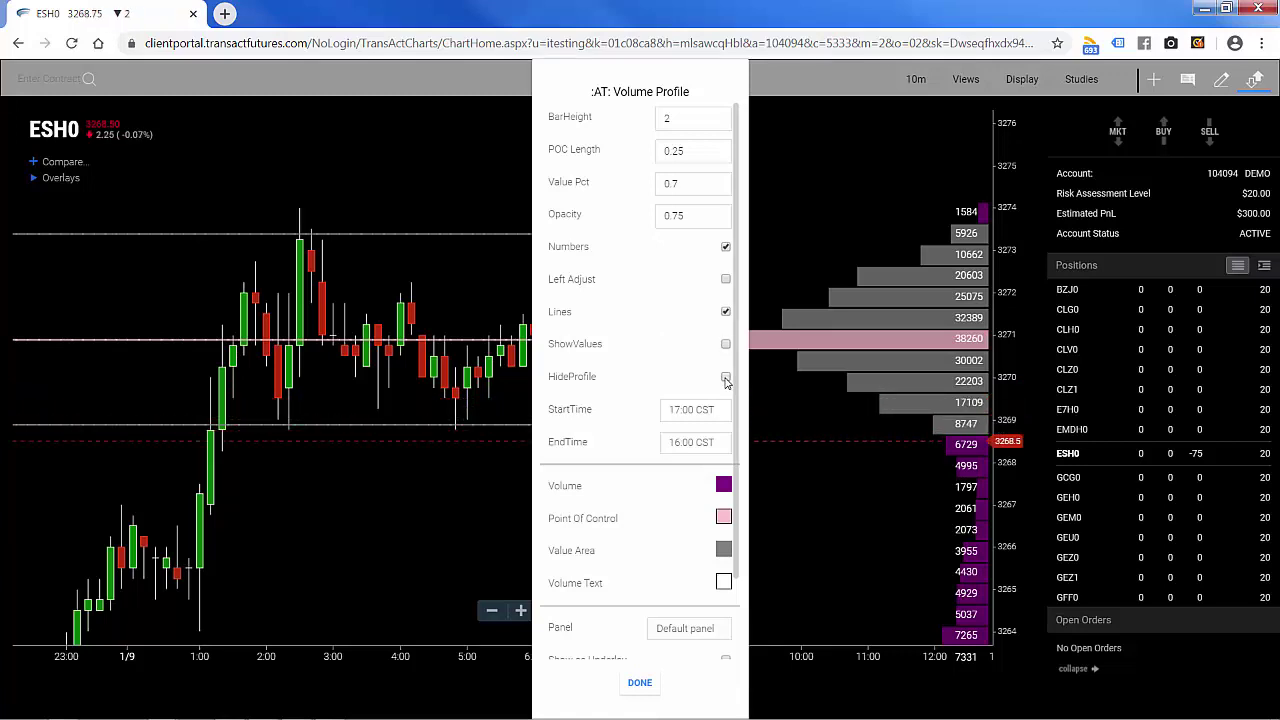
left_click(726, 378)
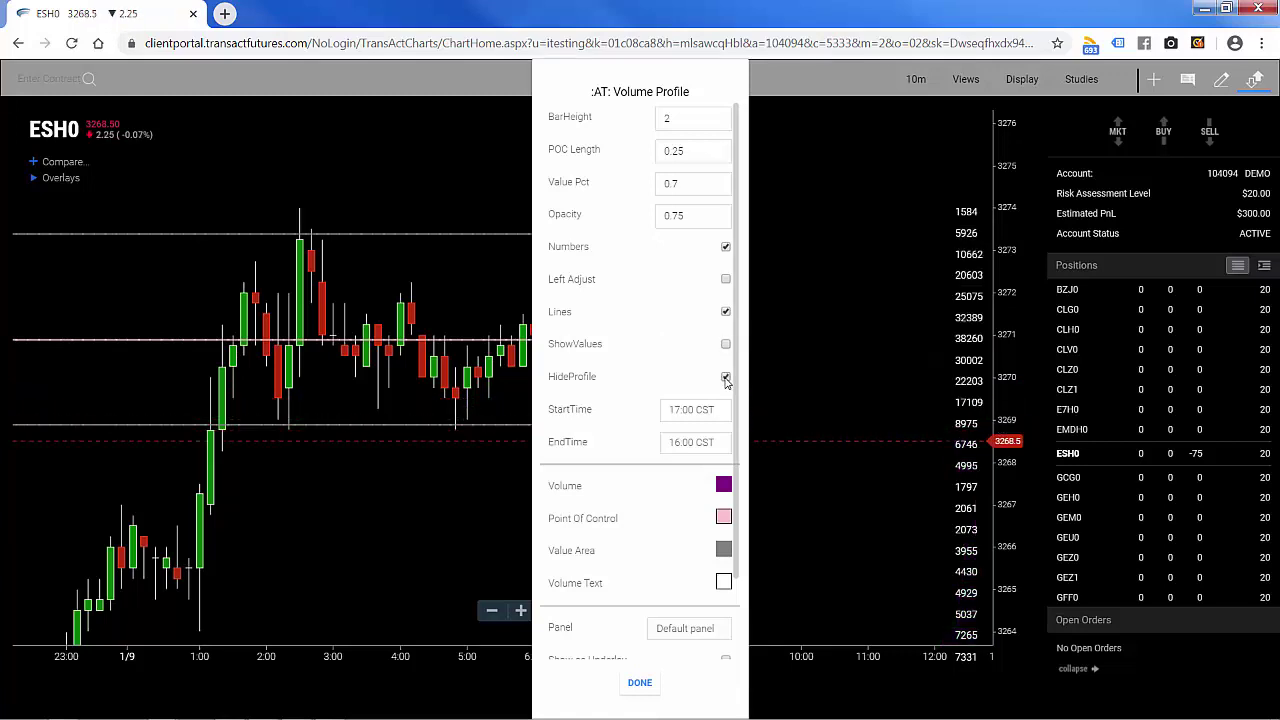
left_click(639, 686)
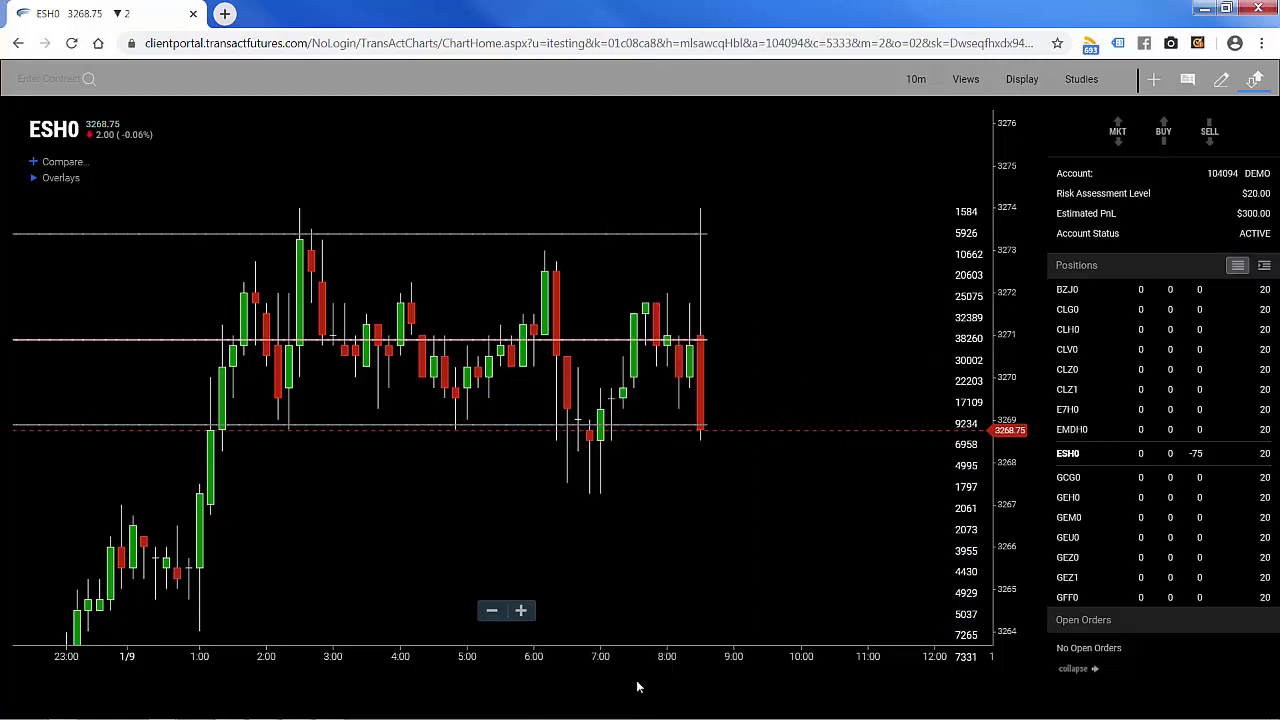
Pan to earlier candles, reopen the Volume Profile settings, and untick Numbers.
left_click_drag(414, 491, 586, 517)
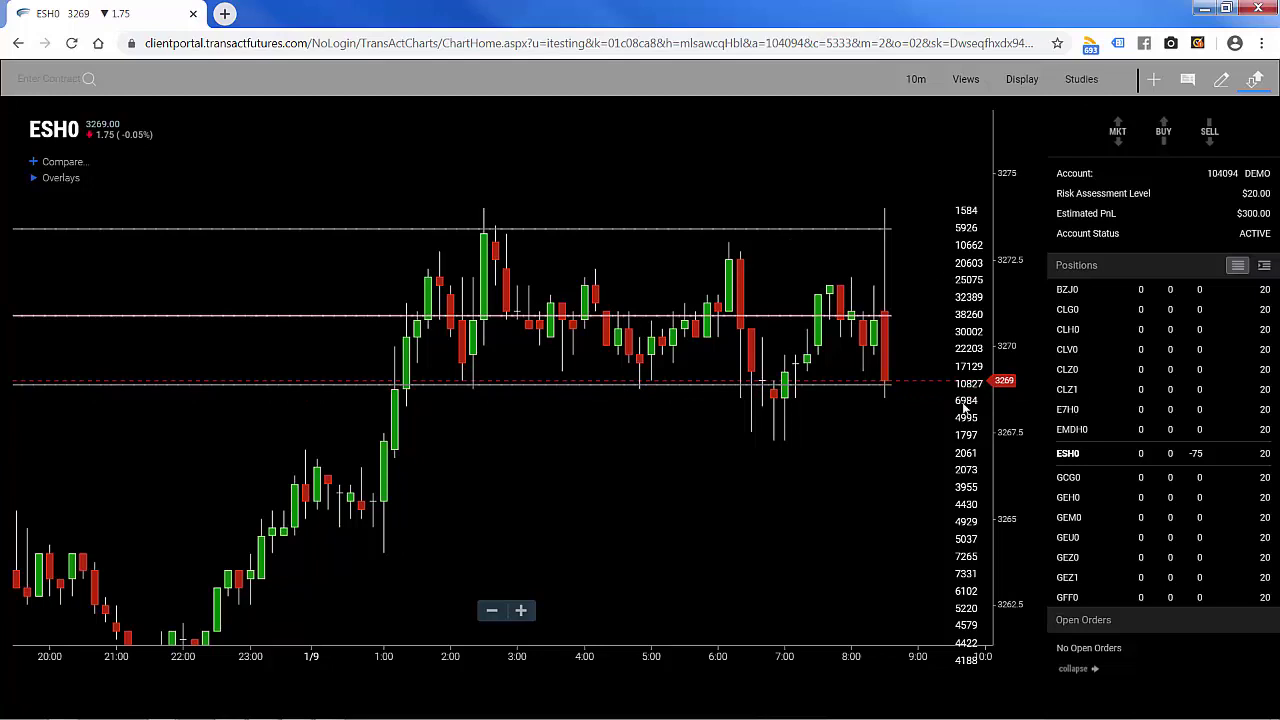
left_click(1088, 79)
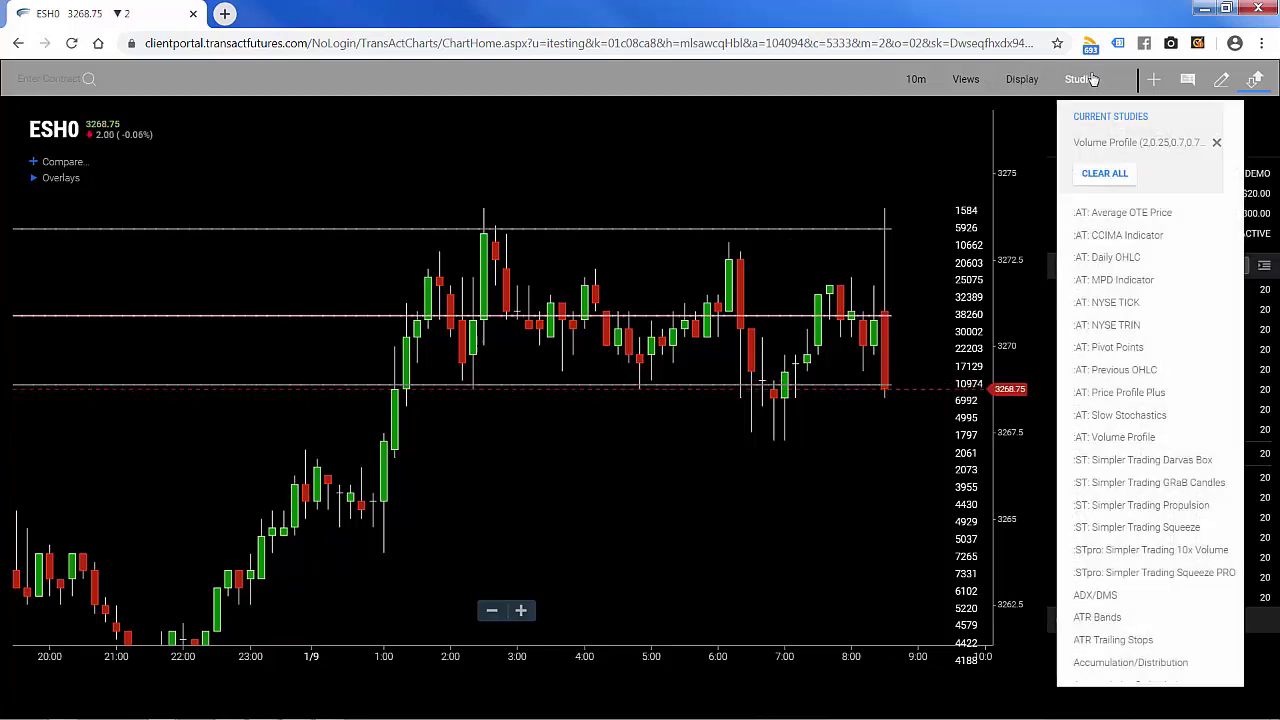
left_click(1126, 143)
left_click(725, 246)
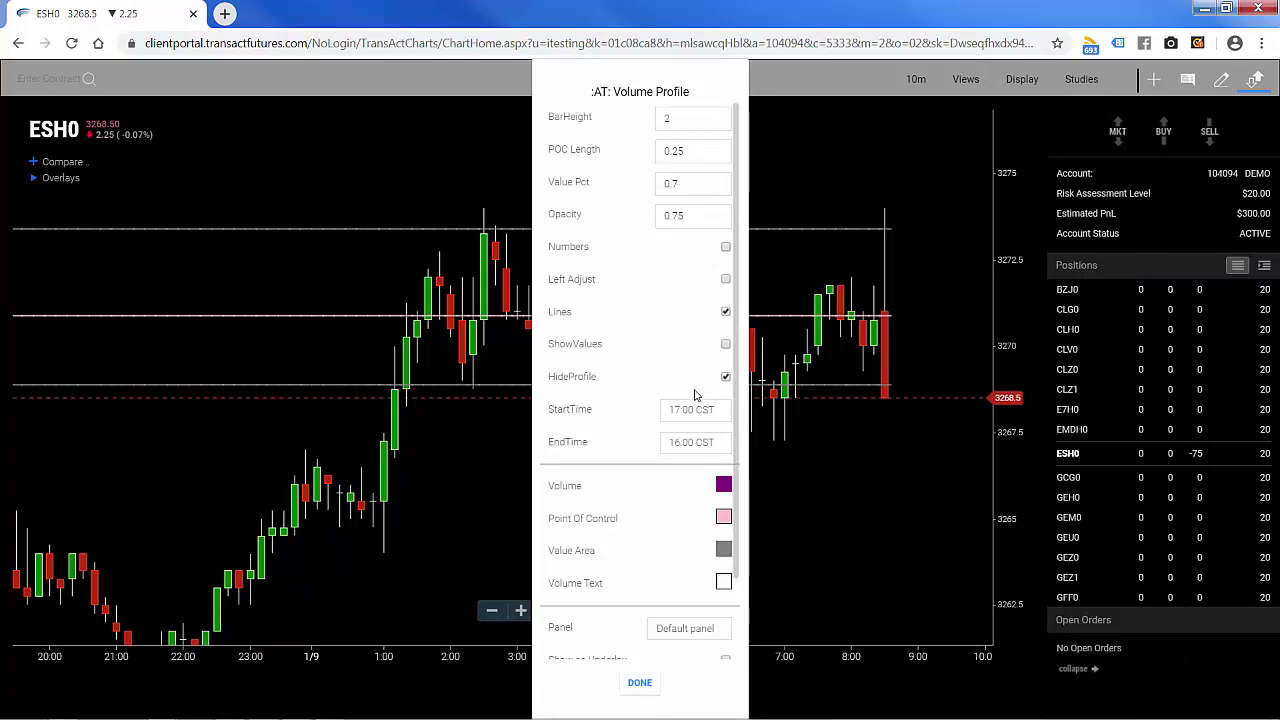